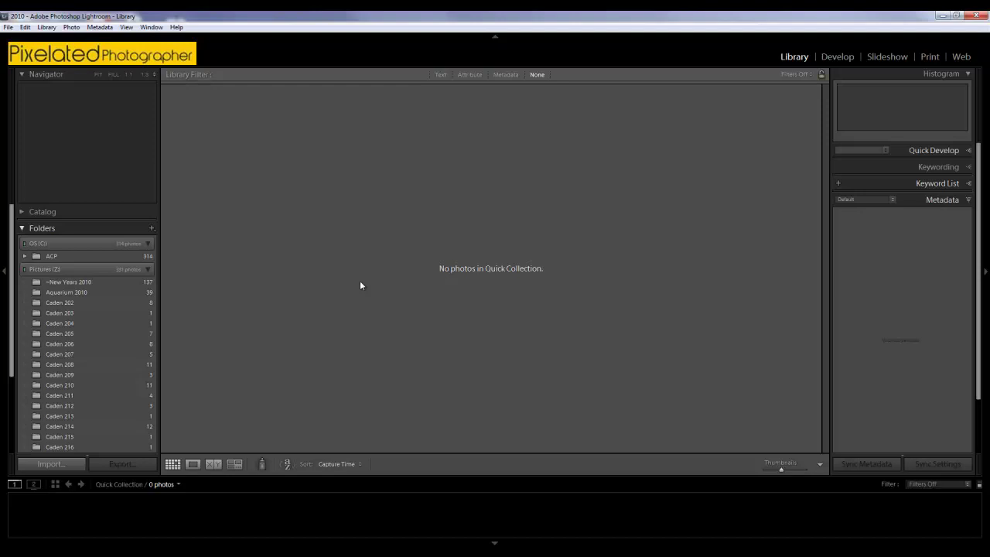
Step: Review the import options in the general preferences, closing the dialog without making changes
click(8, 27)
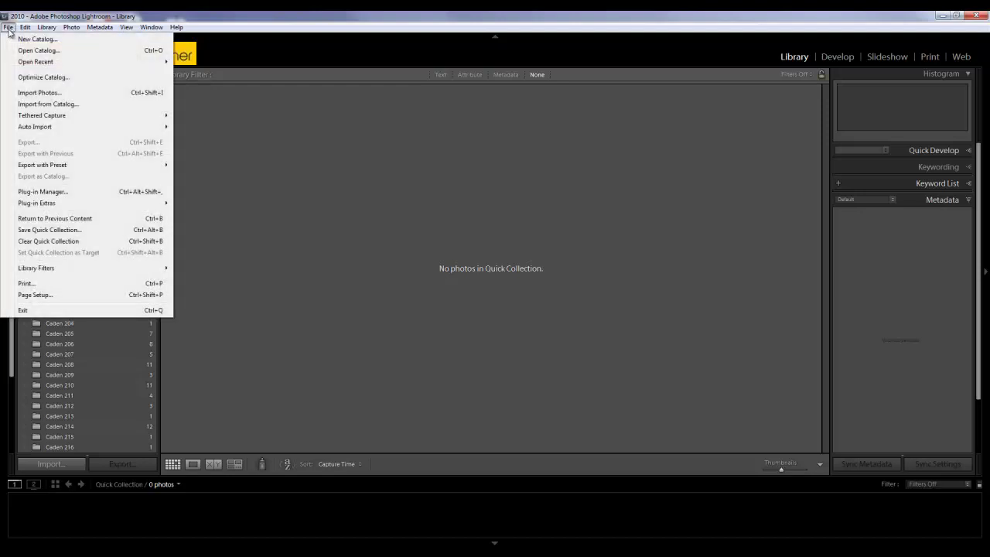
mouse_move(23, 28)
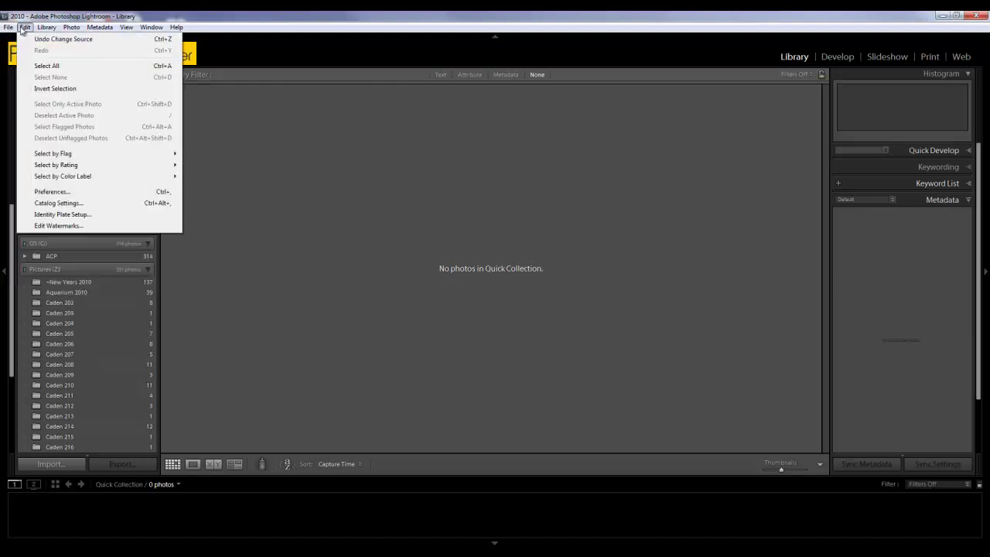
click(54, 191)
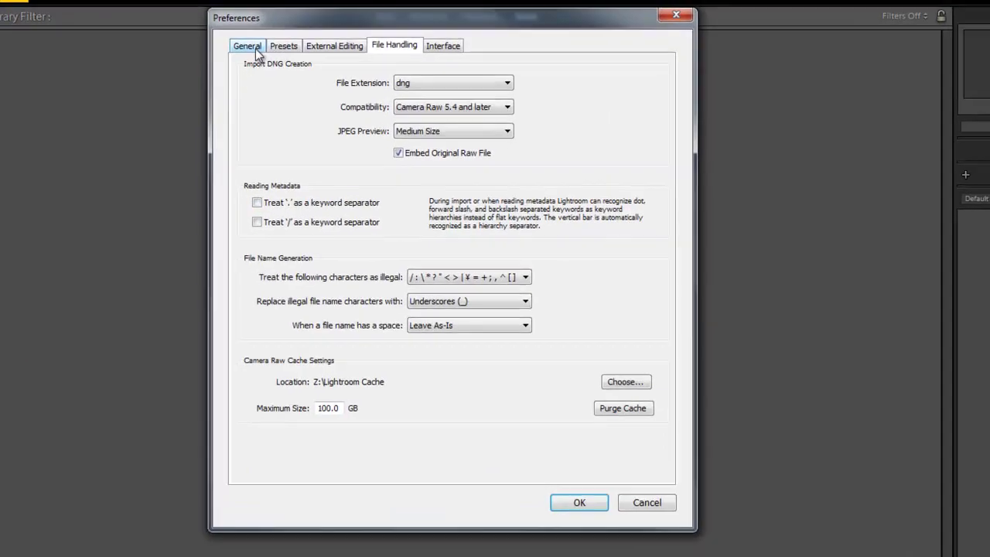
click(323, 83)
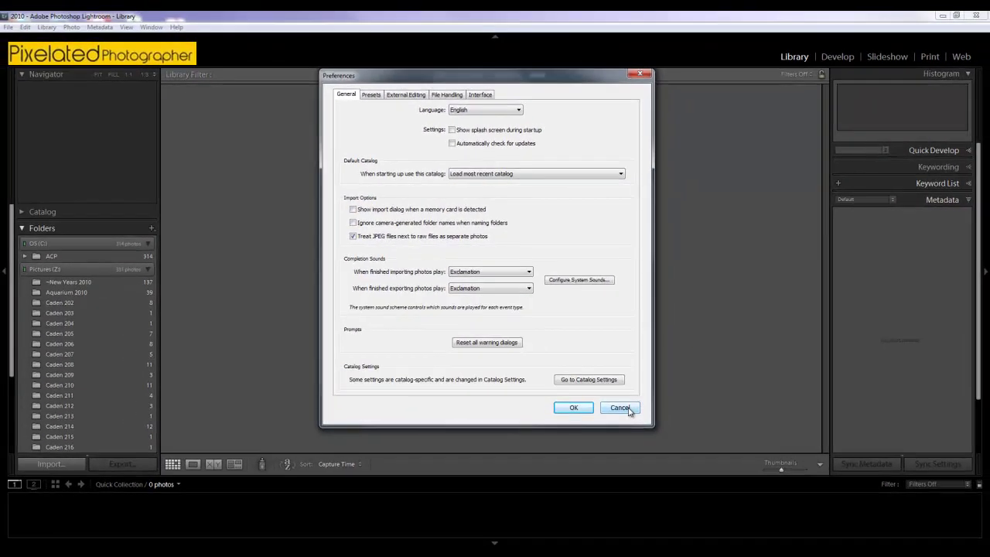
click(647, 510)
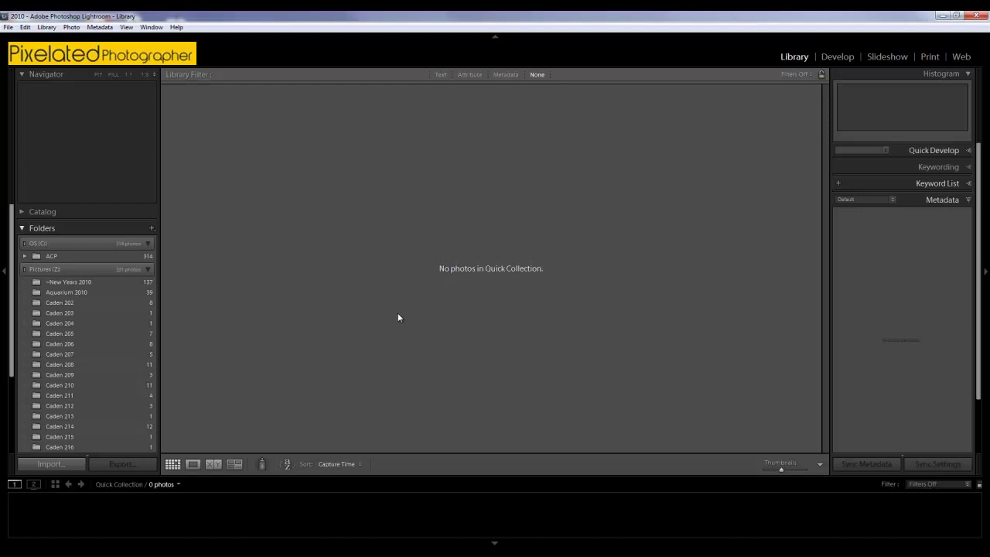
Step: Start a photo import from the EOS_DIGITAL memory card and slightly enlarge the thumbnails
click(58, 467)
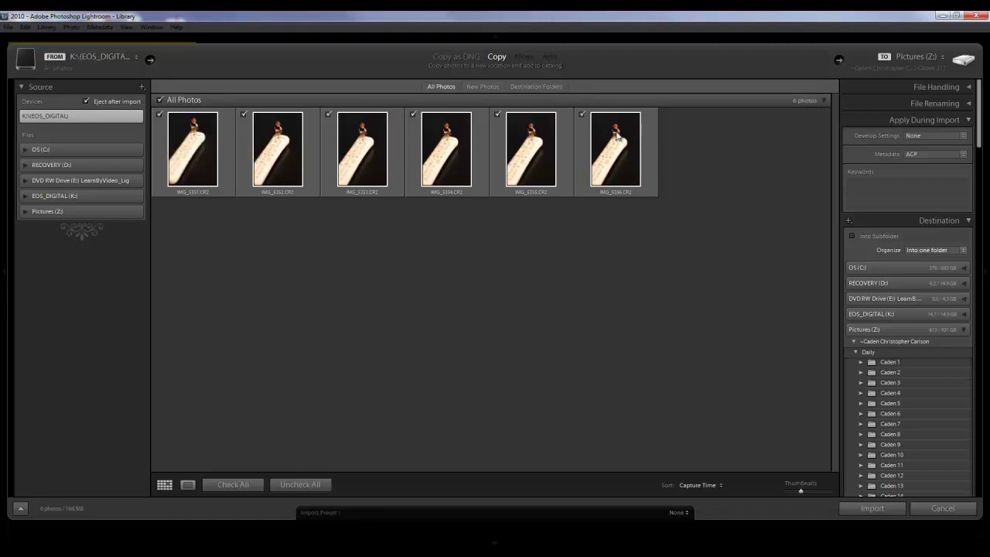
mouse_move(612, 150)
mouse_move(801, 488)
mouse_down()
mouse_move(832, 491)
mouse_move(804, 493)
mouse_up()
Step: Preview the first photo, IMG_5351.CR2, in the enlarged single-image view and return to the thumbnail grid
click(234, 153)
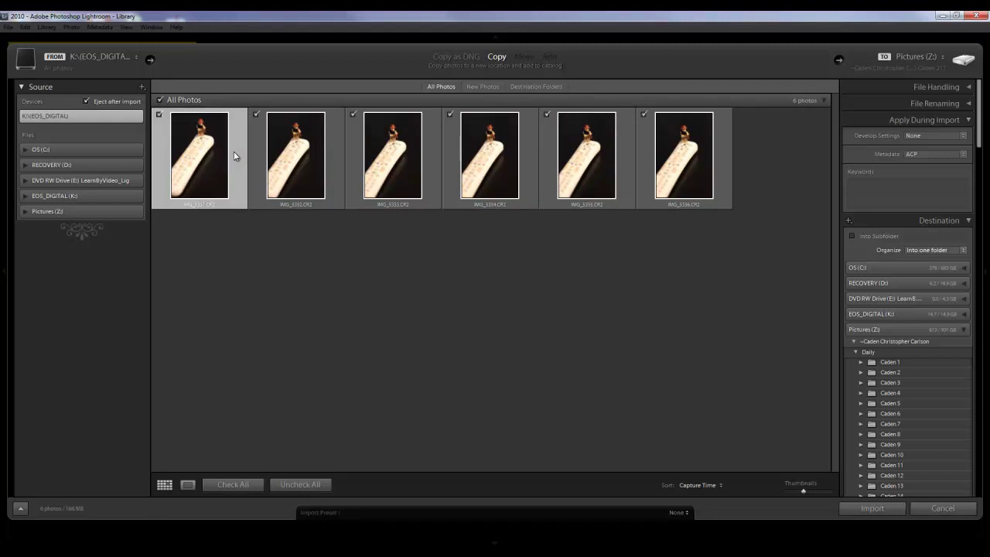
click(188, 486)
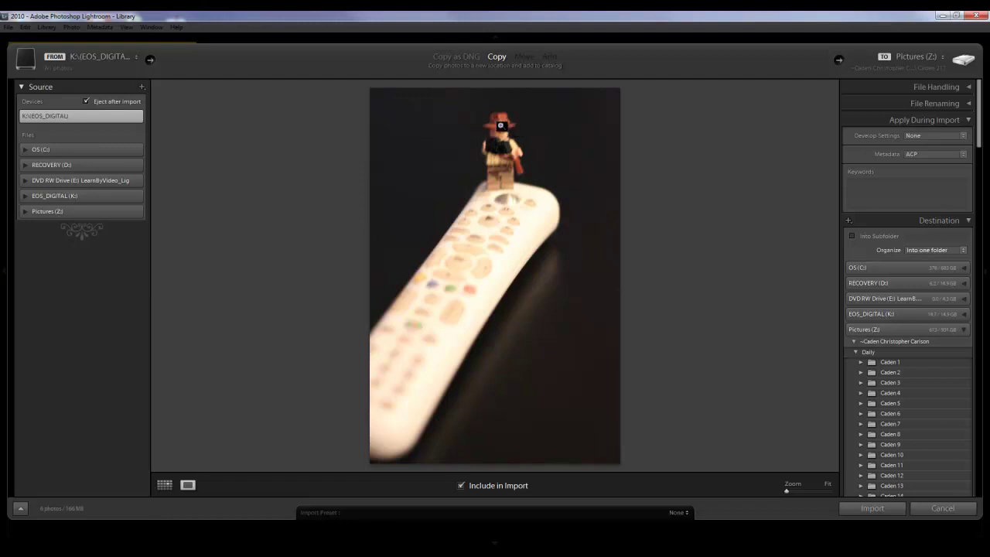
click(170, 485)
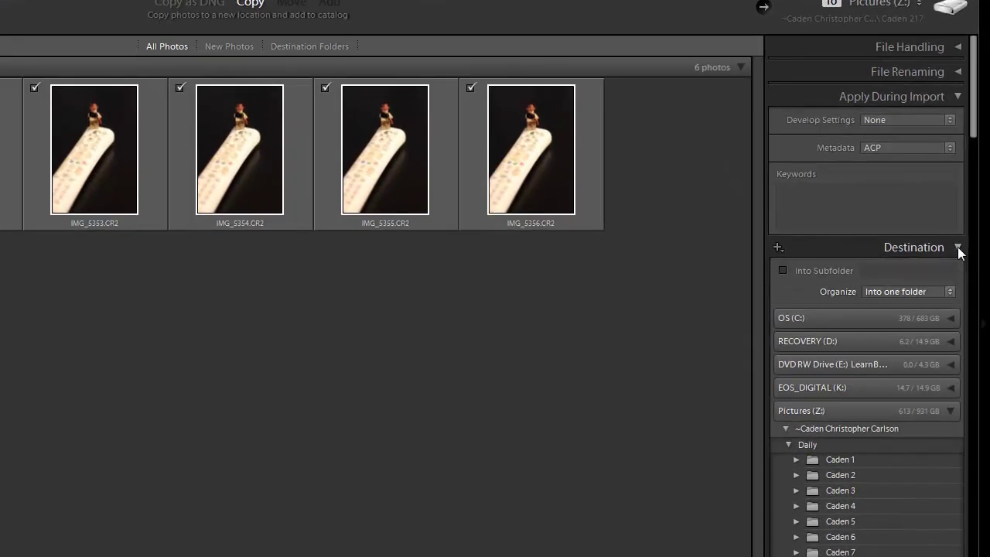
Step: Collapse the Destination and Apply During Import sections and expand the File Handling settings
click(958, 248)
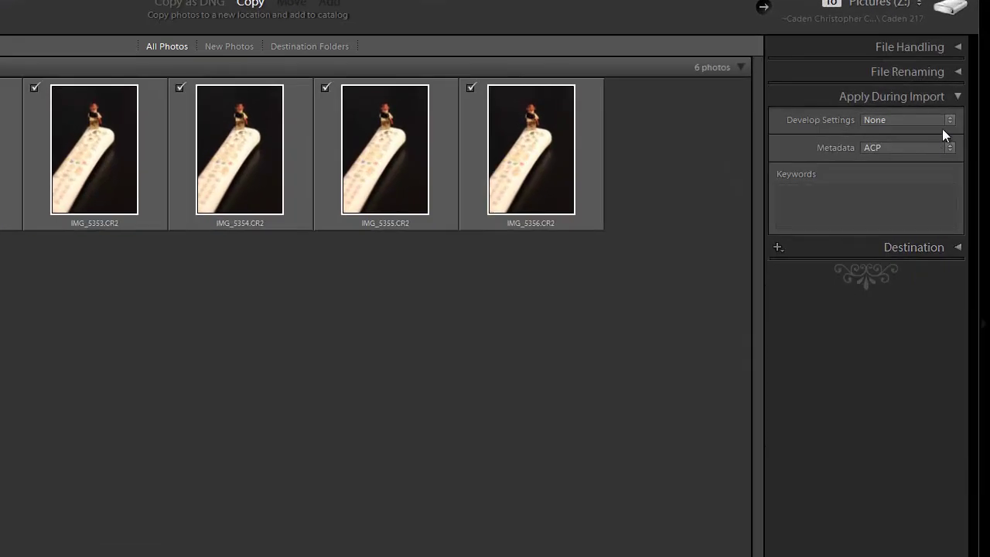
click(957, 97)
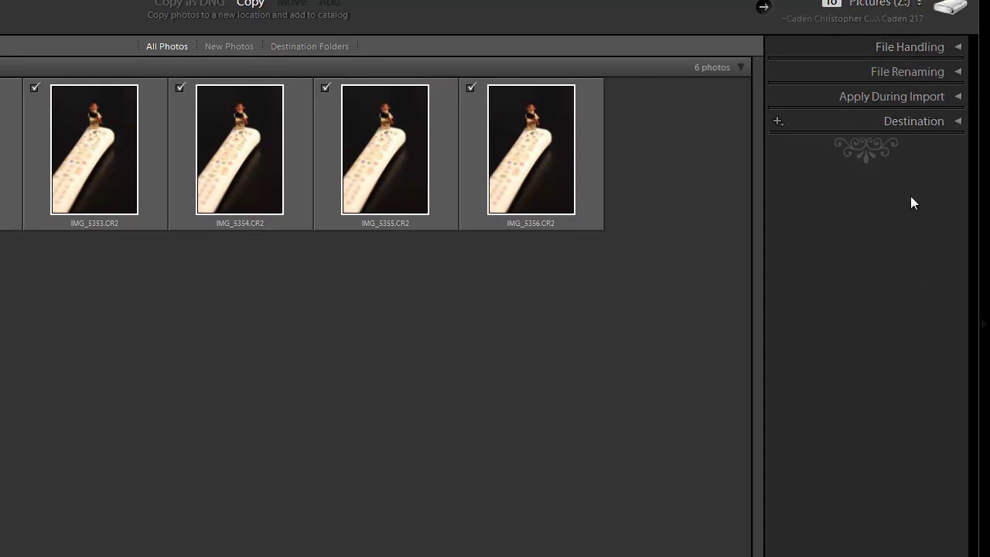
click(957, 48)
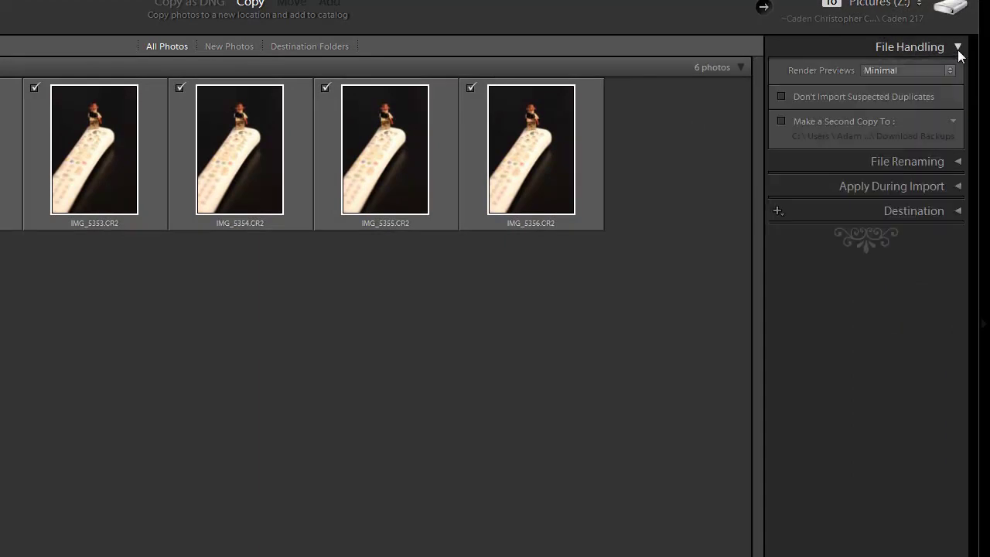
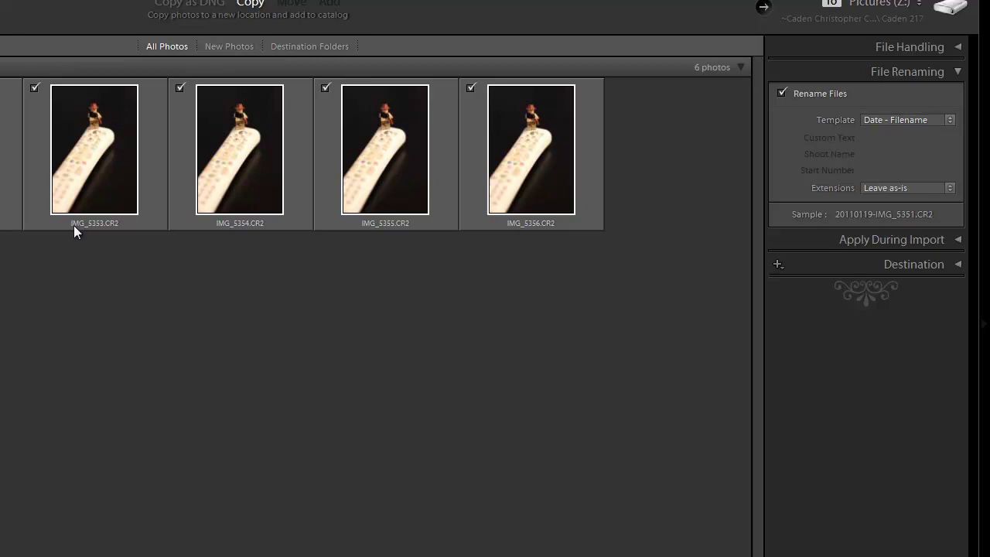
Step: Examine the file renaming settings, including the original file names and the extension case options, and collapse the section
mouse_move(82, 226)
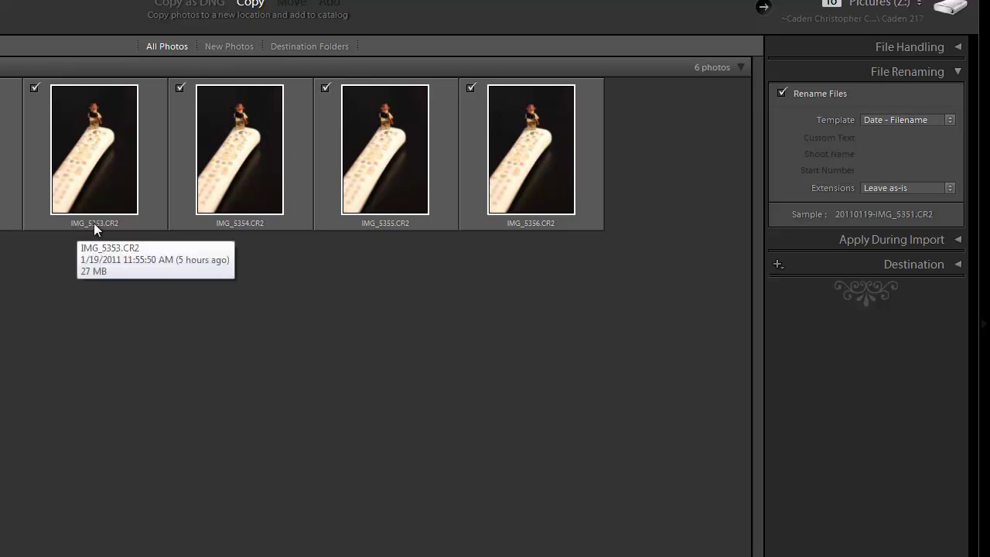
click(928, 188)
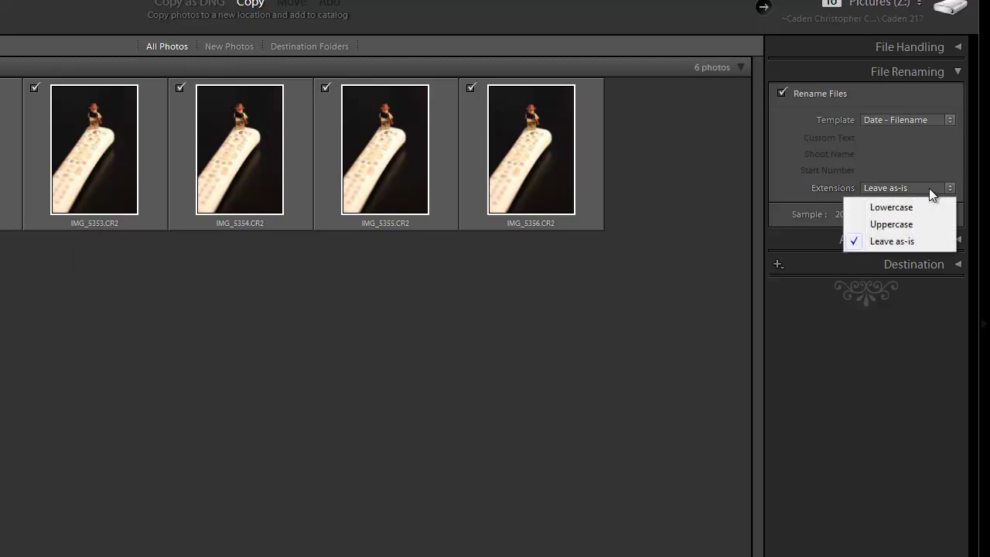
click(892, 153)
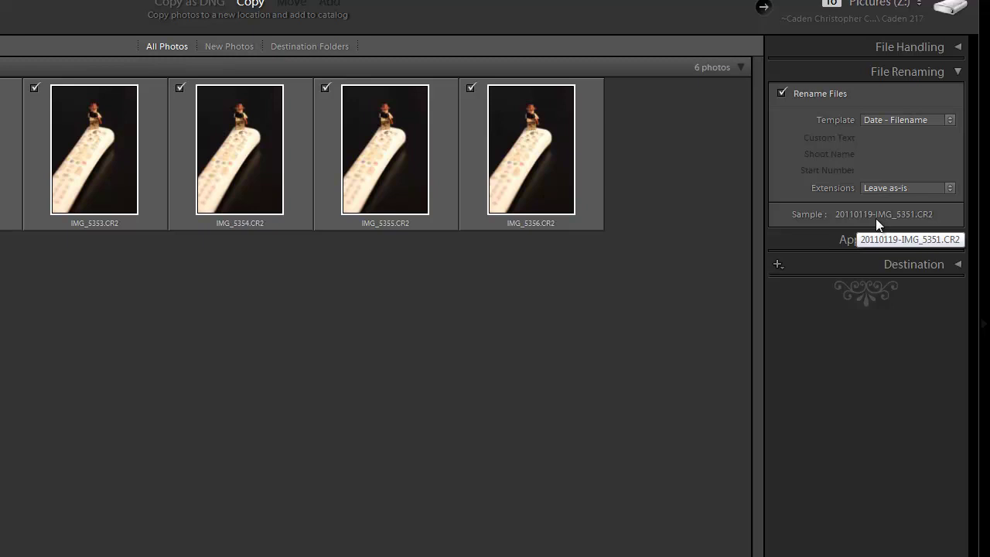
click(961, 69)
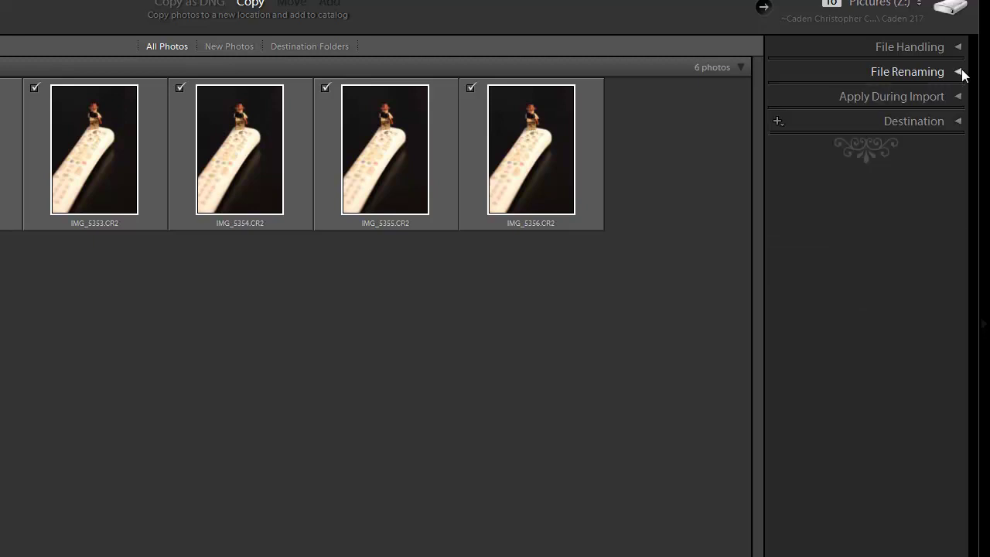
Step: Examine the Apply During Import settings, including the develop presets and keywords field, and collapse the section
click(958, 97)
click(876, 121)
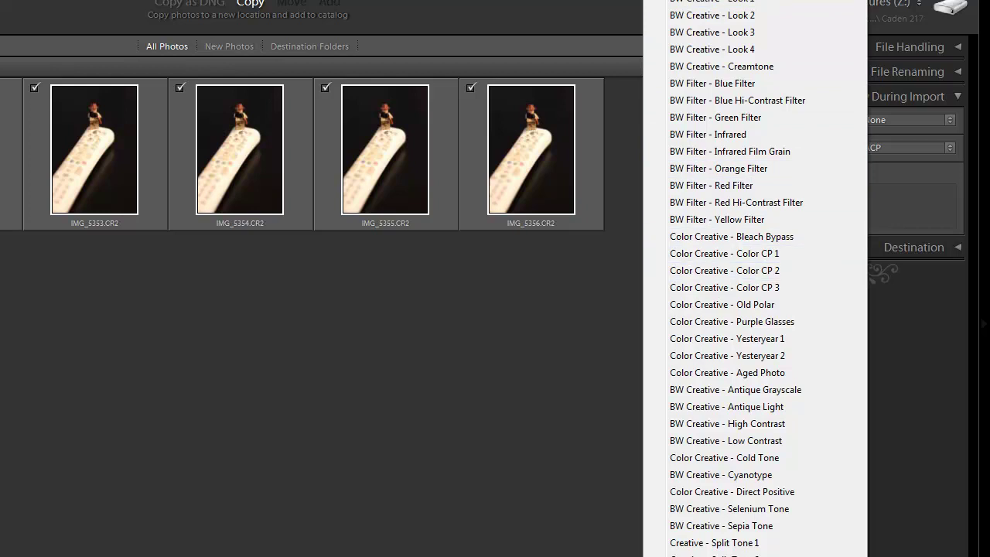
key(Escape)
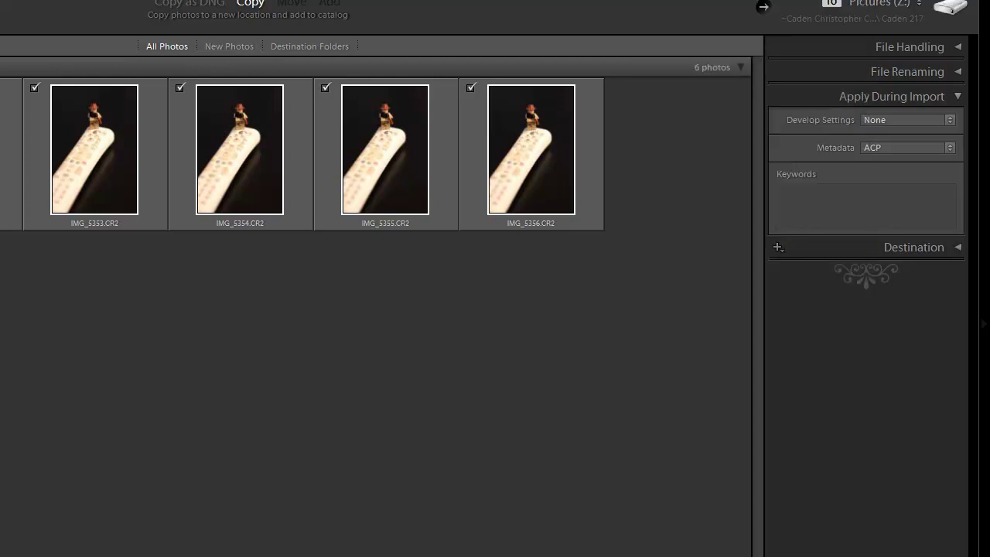
click(918, 121)
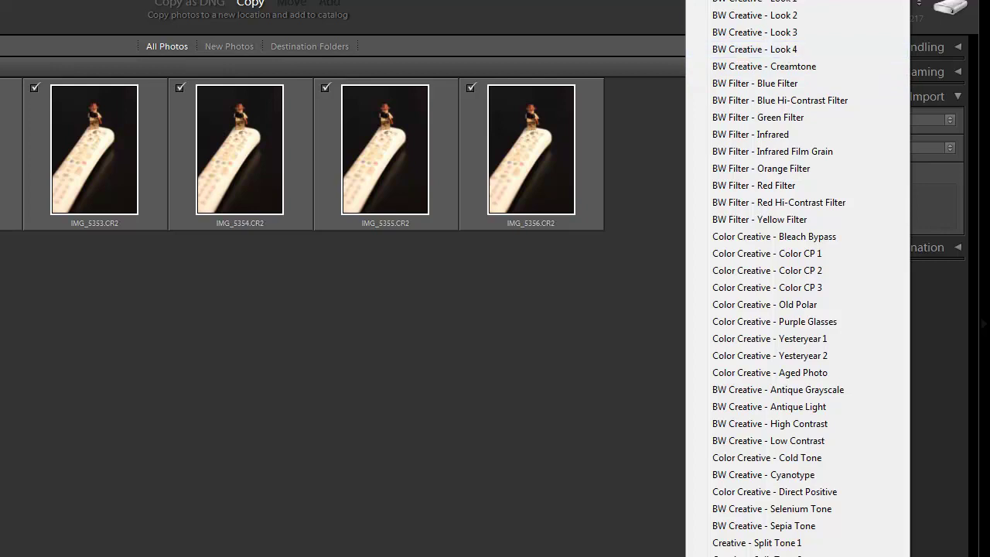
key(Escape)
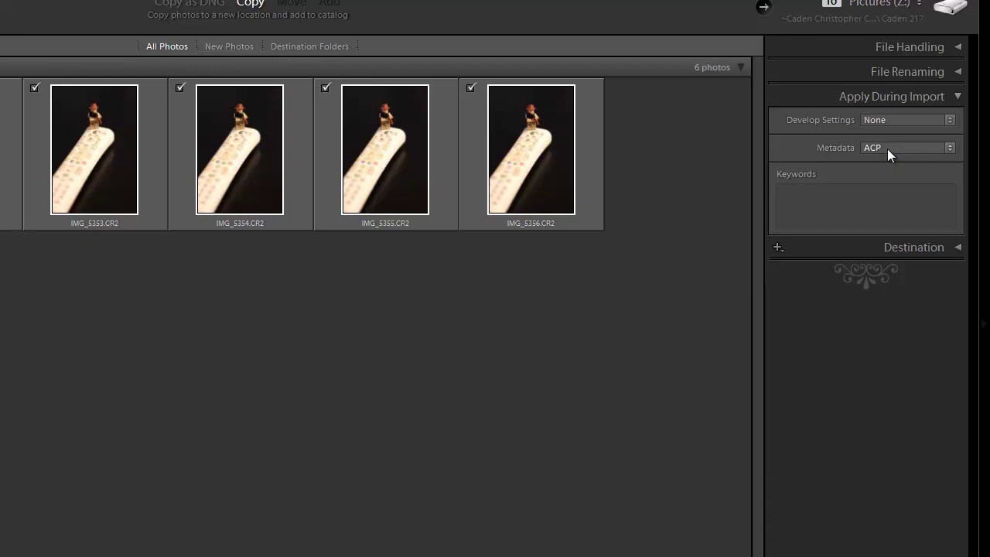
click(823, 206)
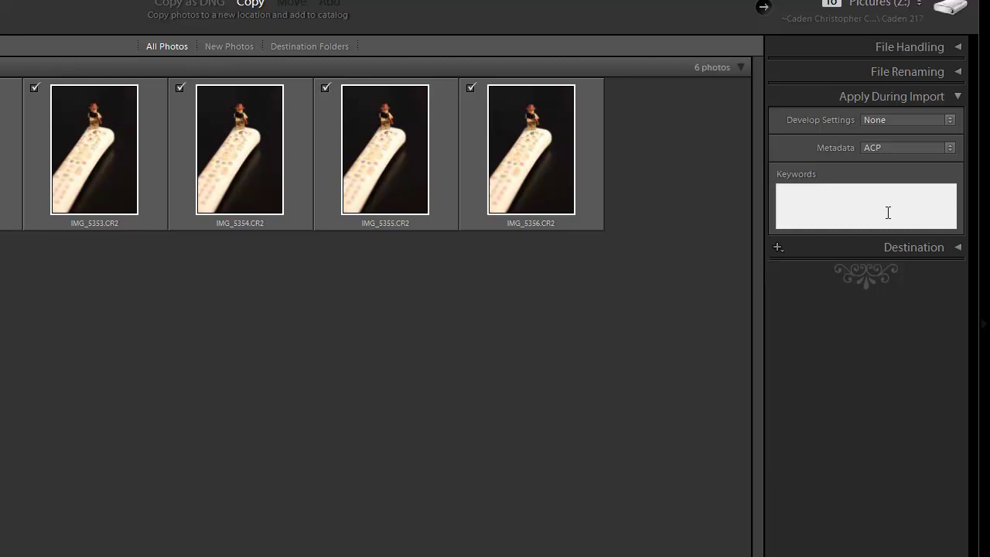
click(959, 97)
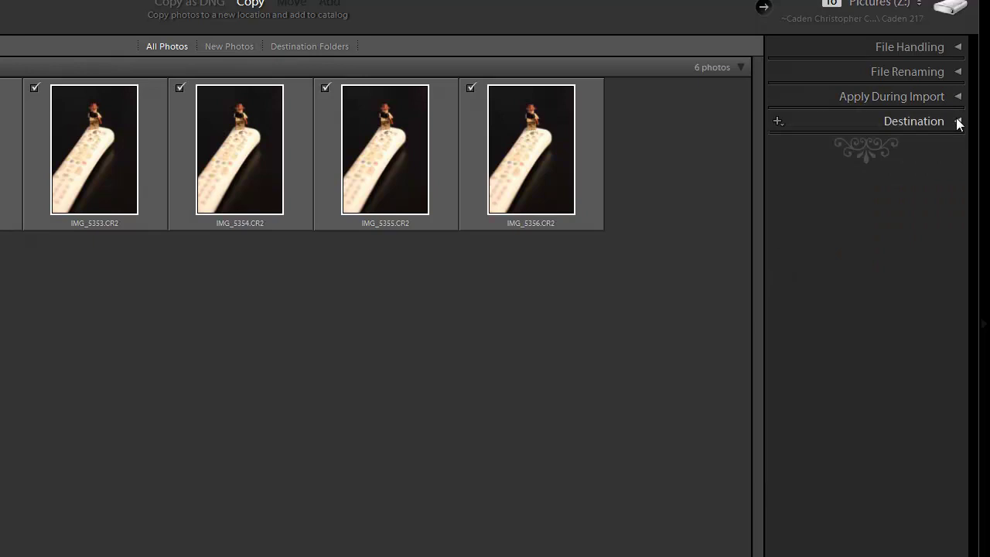
Step: Expand the Destination settings and choose folder 218 inside Daily on Pictures (Z:) as the import location
click(957, 120)
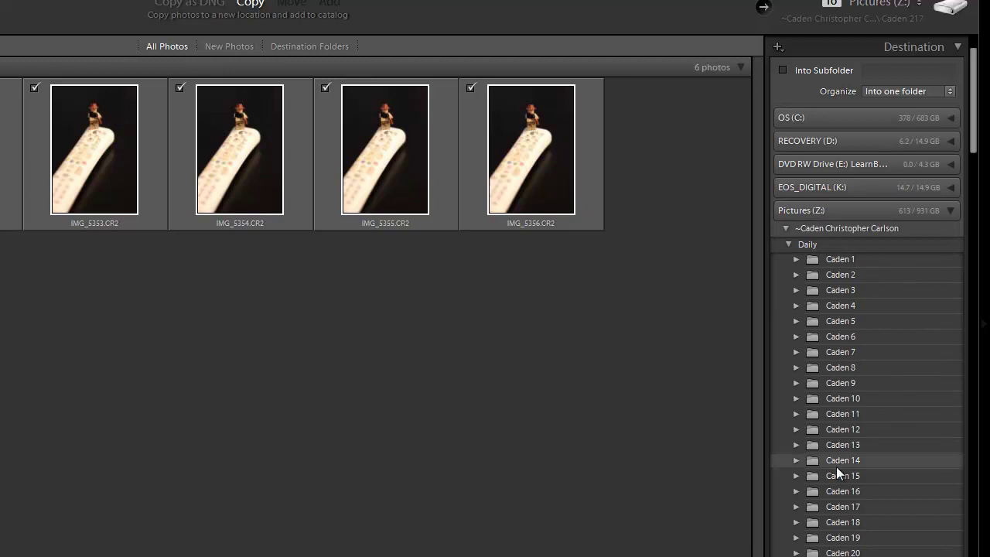
click(861, 488)
scroll(861, 488, down, 20)
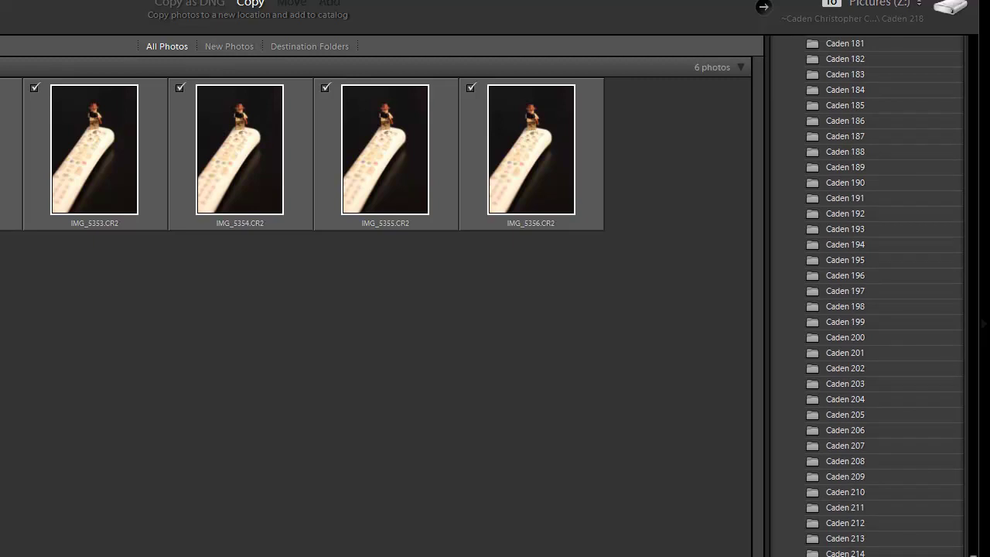
scroll(828, 215, up, 20)
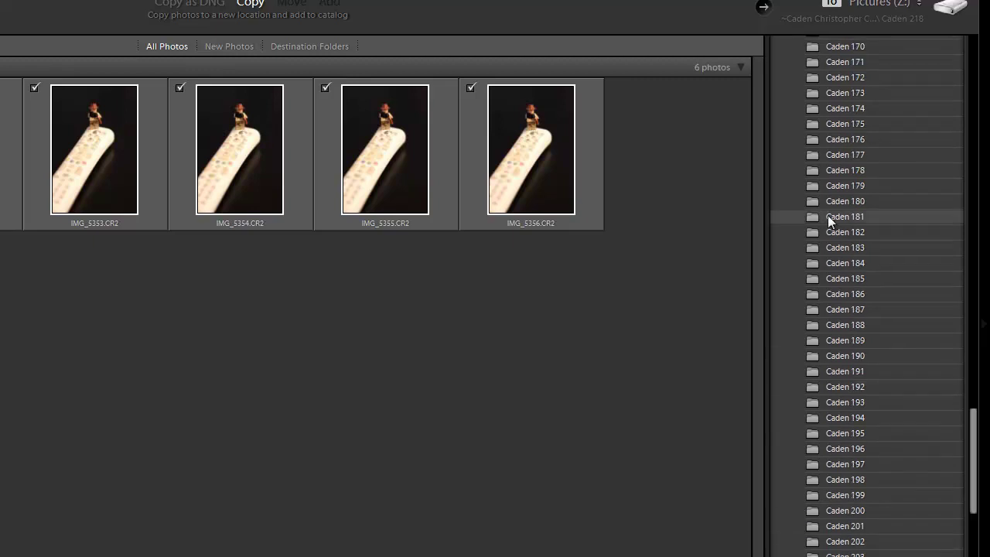
scroll(828, 215, down, 20)
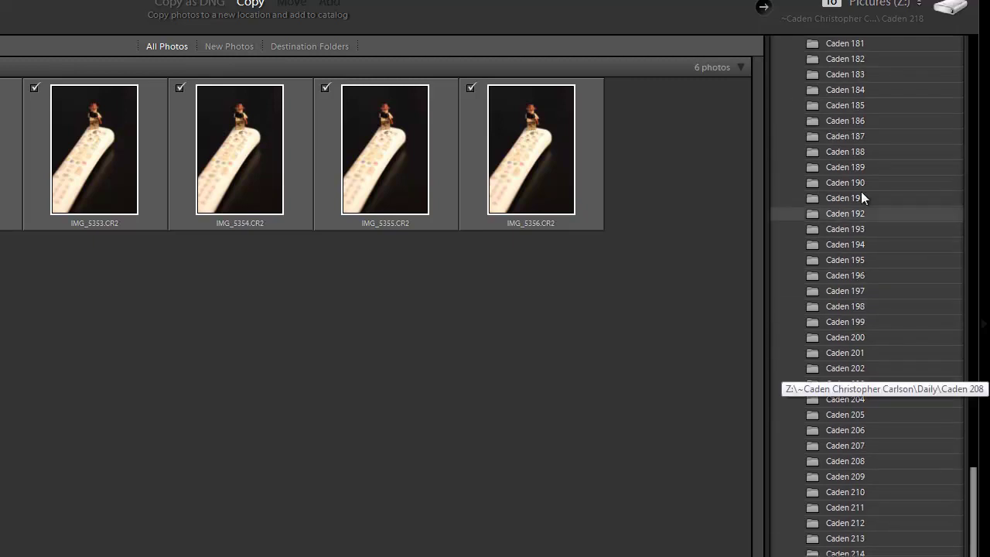
Step: Enable importing into a subfolder of the destination and name it PP Lightroom
scroll(860, 191, up, 20)
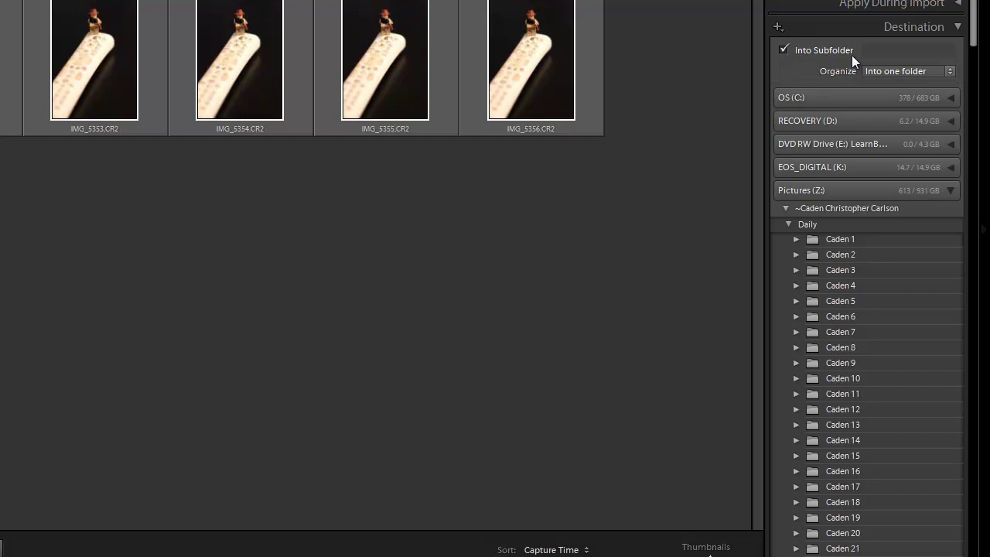
click(913, 50)
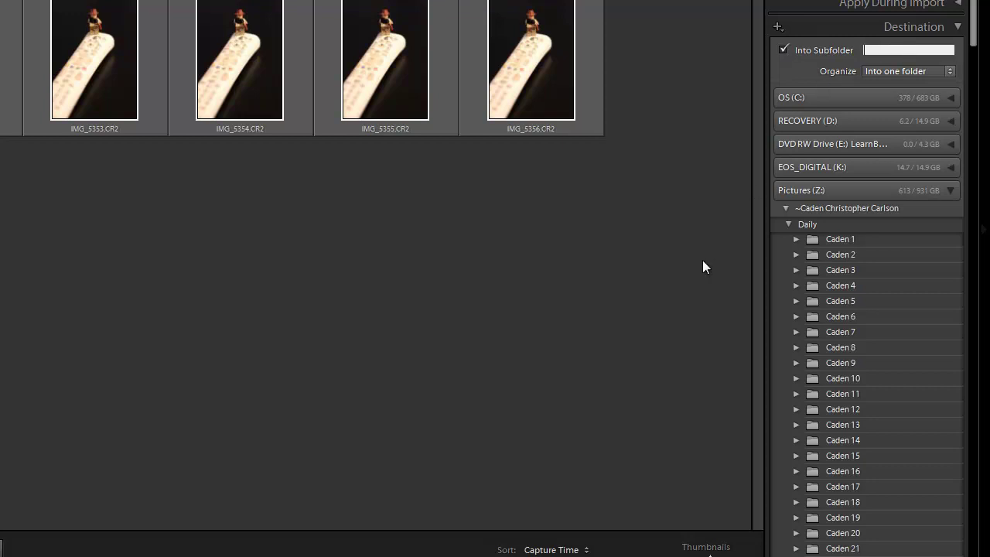
text(PP Lightroom)
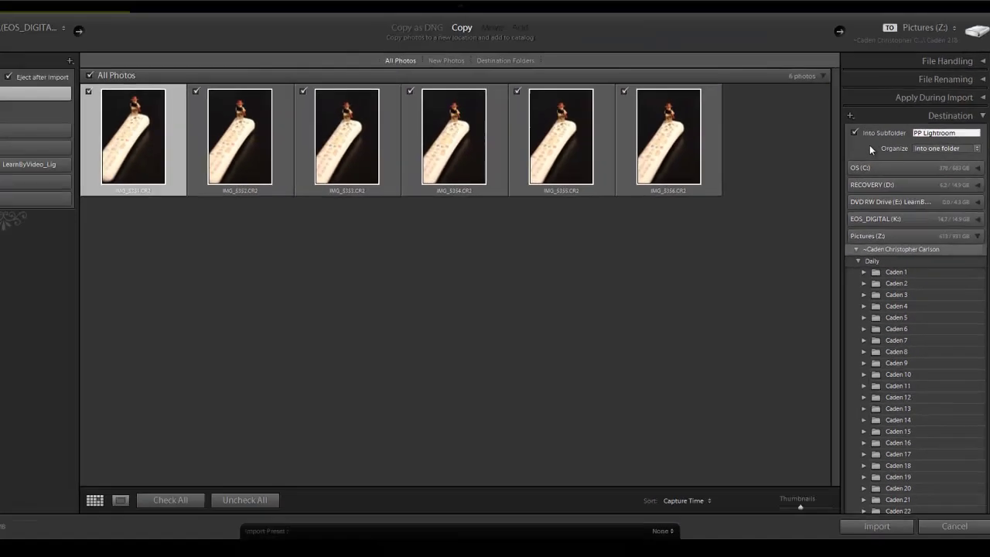
key(Return)
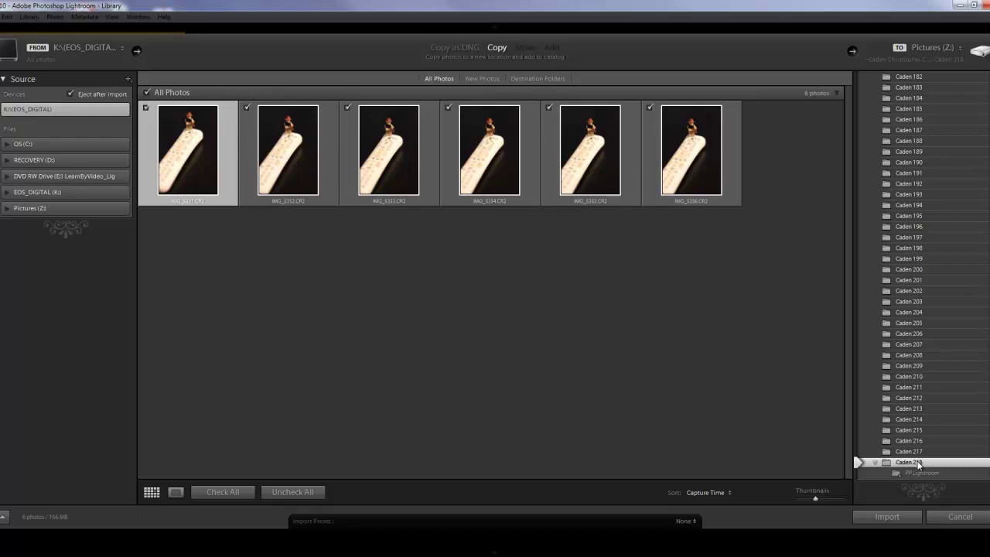
Step: Examine the destination's organize options and check where the PP Lightroom subfolder sits in the folder list
scroll(933, 361, up, 15)
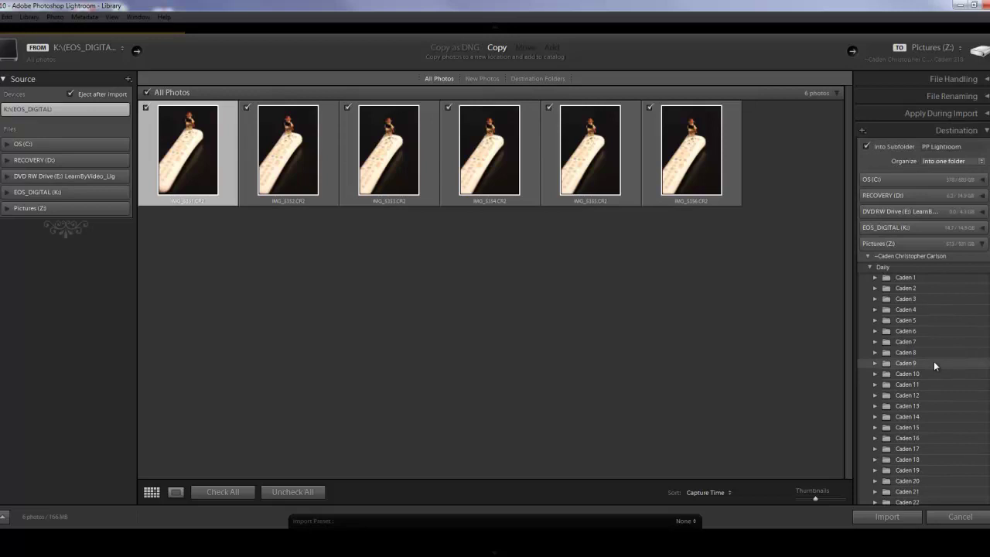
click(942, 161)
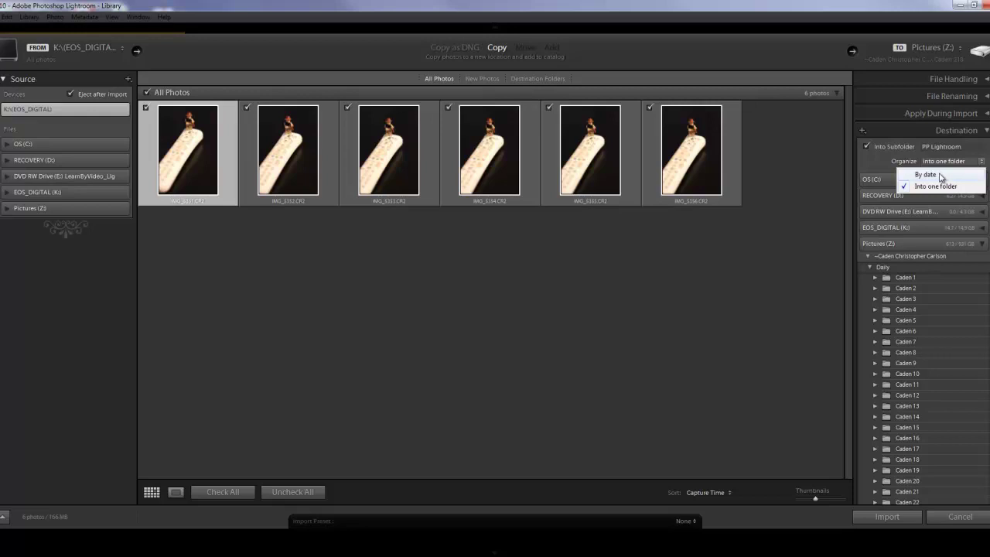
click(873, 160)
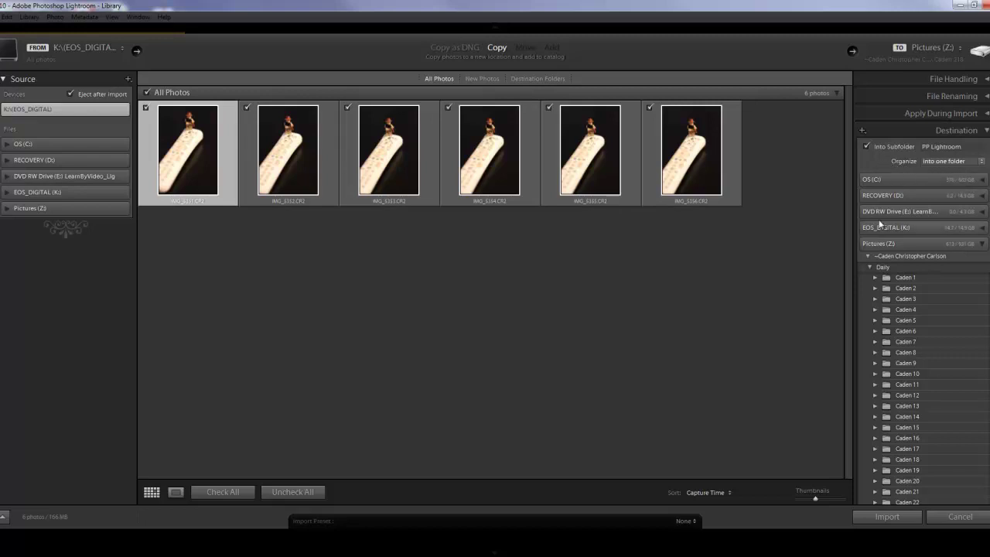
scroll(932, 442, down, 20)
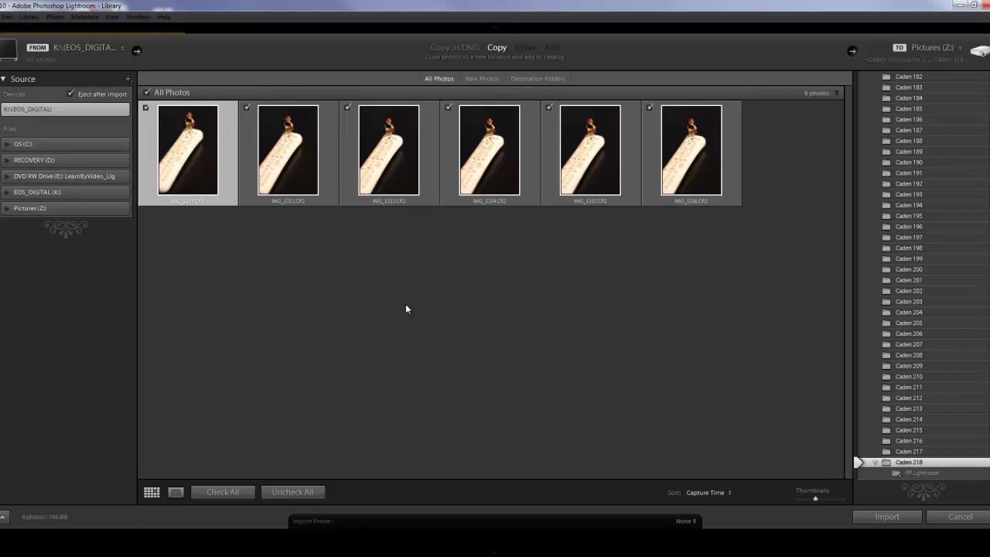
Step: Examine the import preset choices, including the option to save the current settings as a new preset, and dismiss them
scroll(928, 232, up, 15)
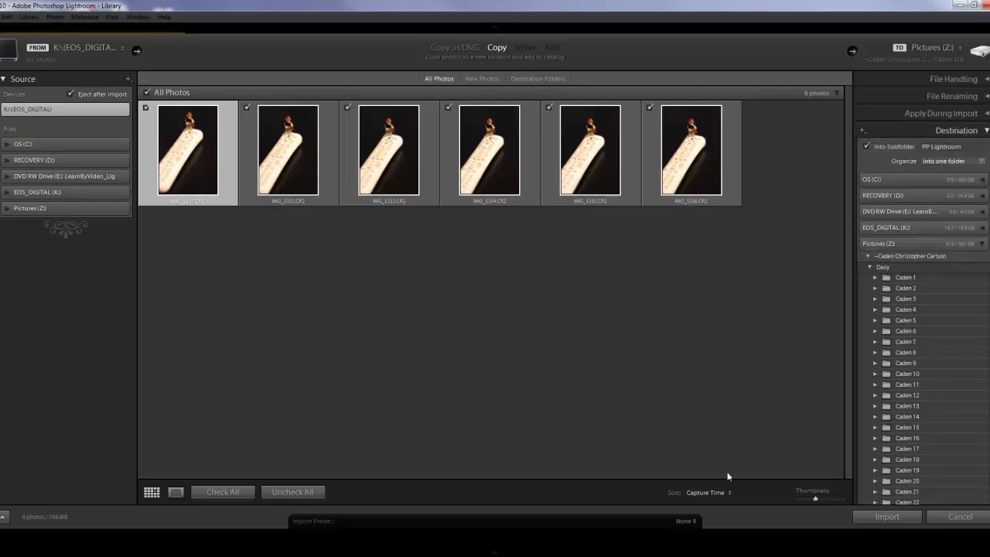
click(687, 523)
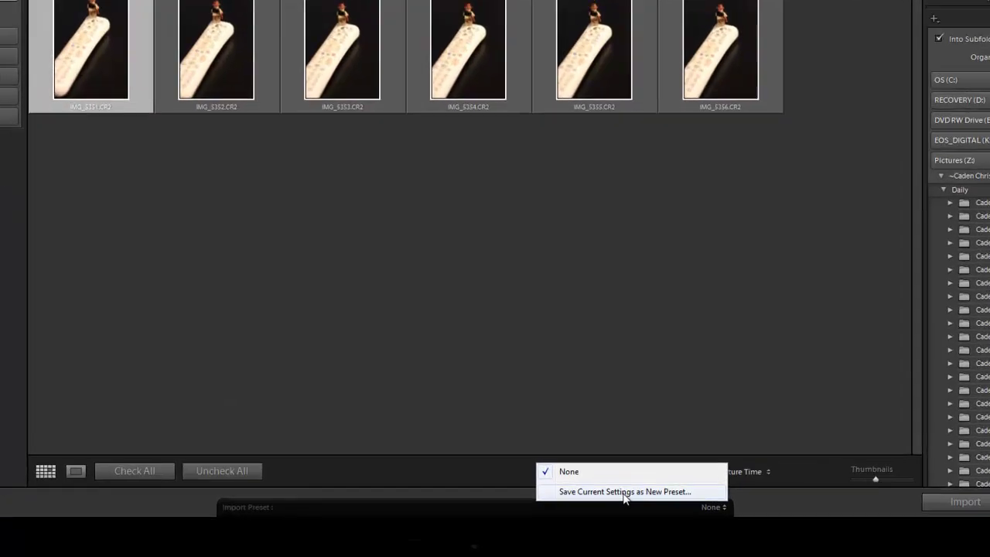
click(573, 238)
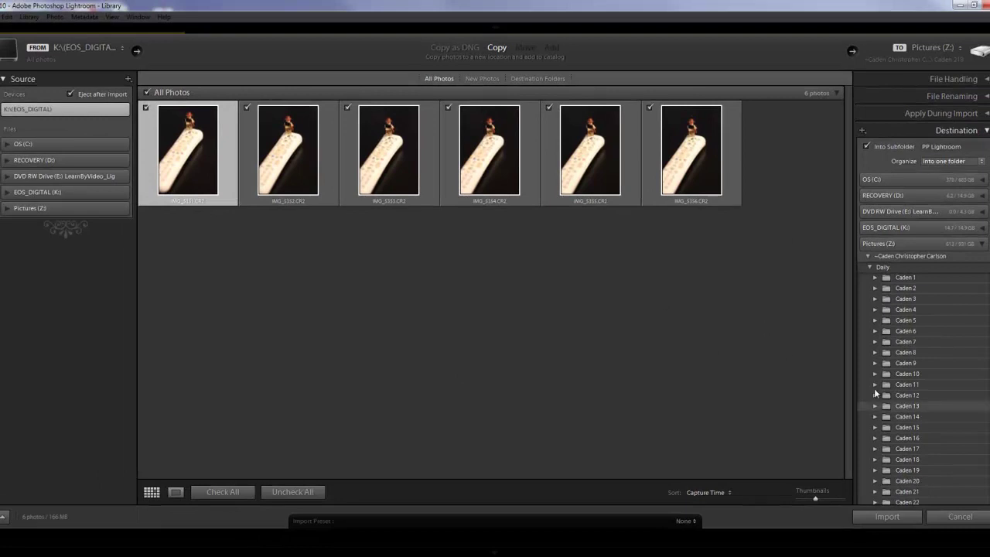
Step: Import the six checked photos, view the first one enlarged, and return to the thumbnail grid
click(887, 516)
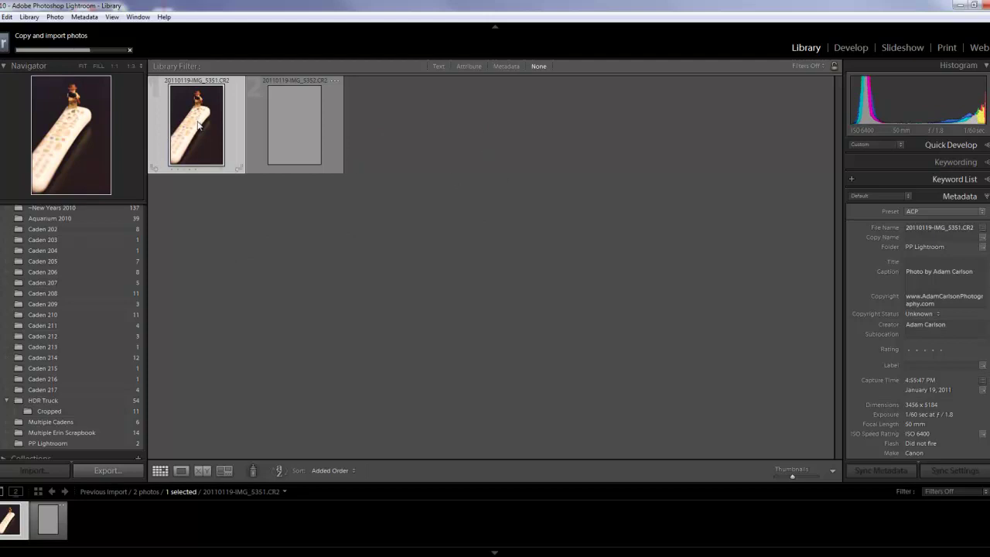
click(180, 470)
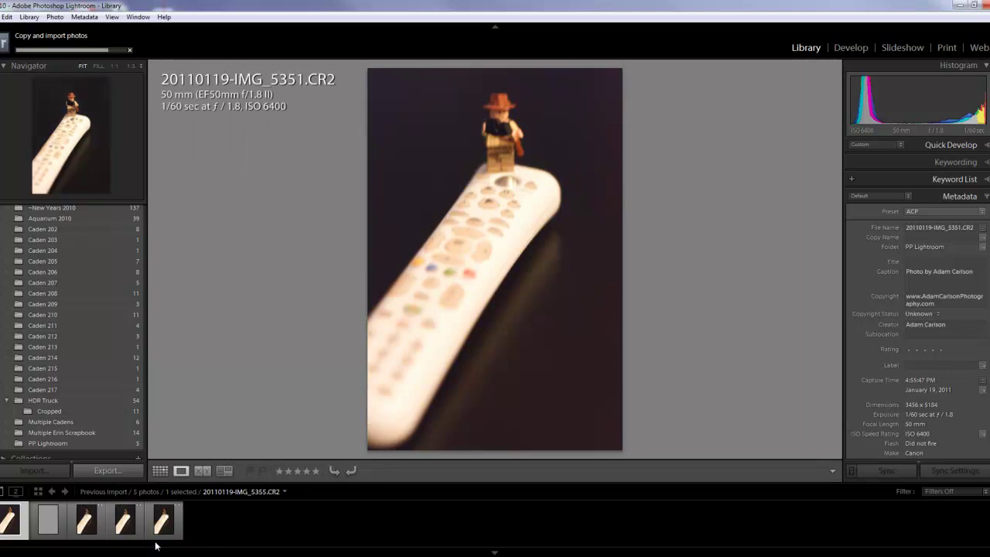
click(160, 470)
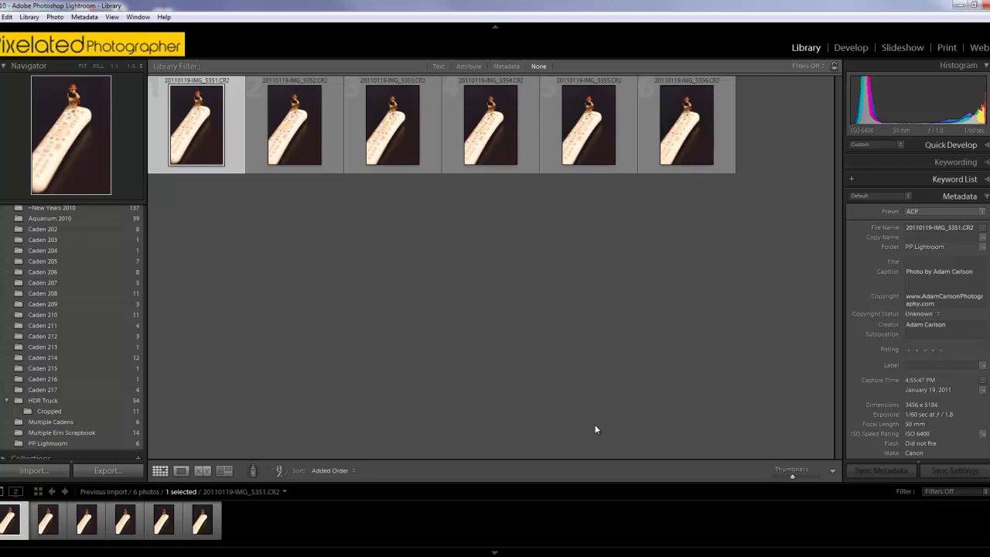
Step: Expand the Catalog section and look through the Folders list to locate the PP Lightroom folder
scroll(55, 292, up, 3)
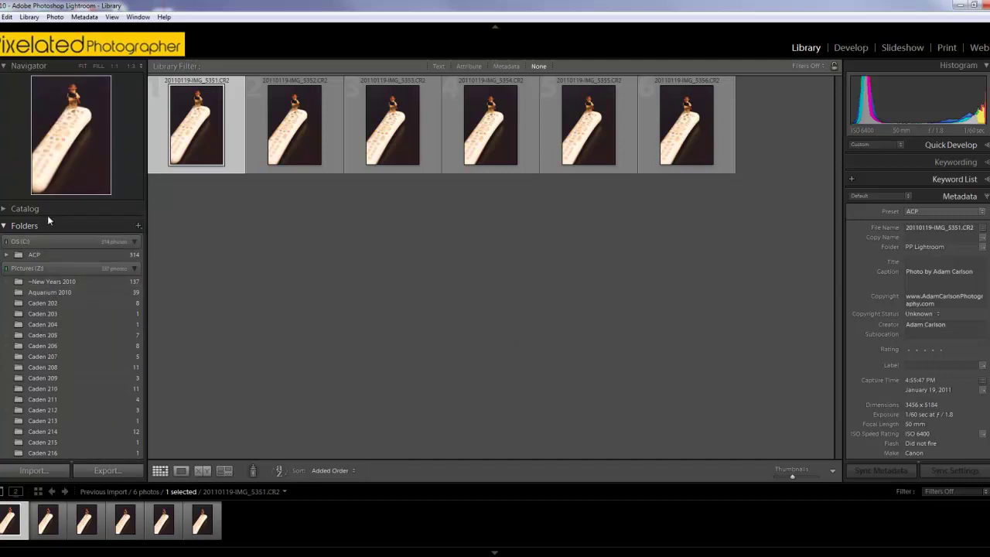
scroll(79, 285, down, 3)
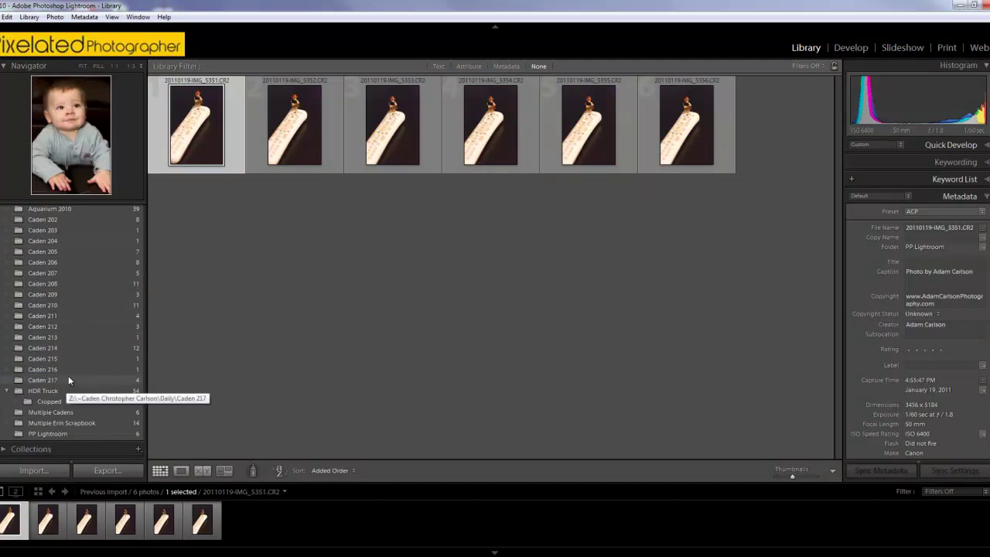
scroll(77, 364, up, 2)
scroll(82, 356, up, 1)
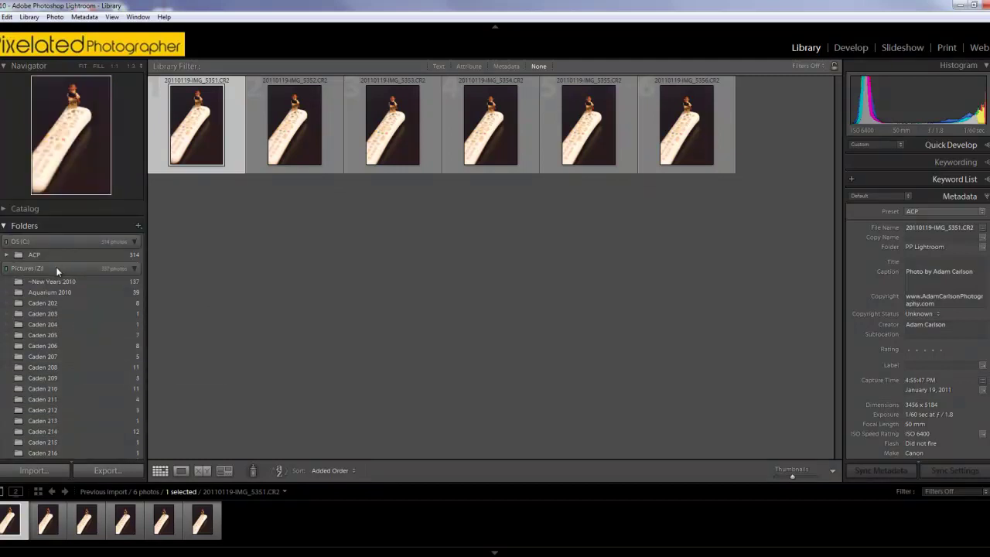
click(9, 208)
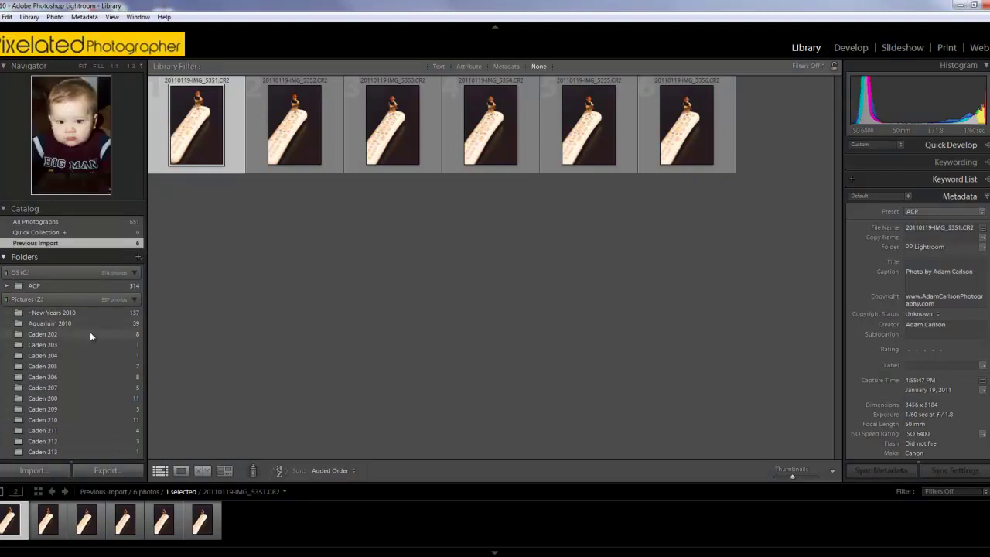
scroll(89, 331, down, 5)
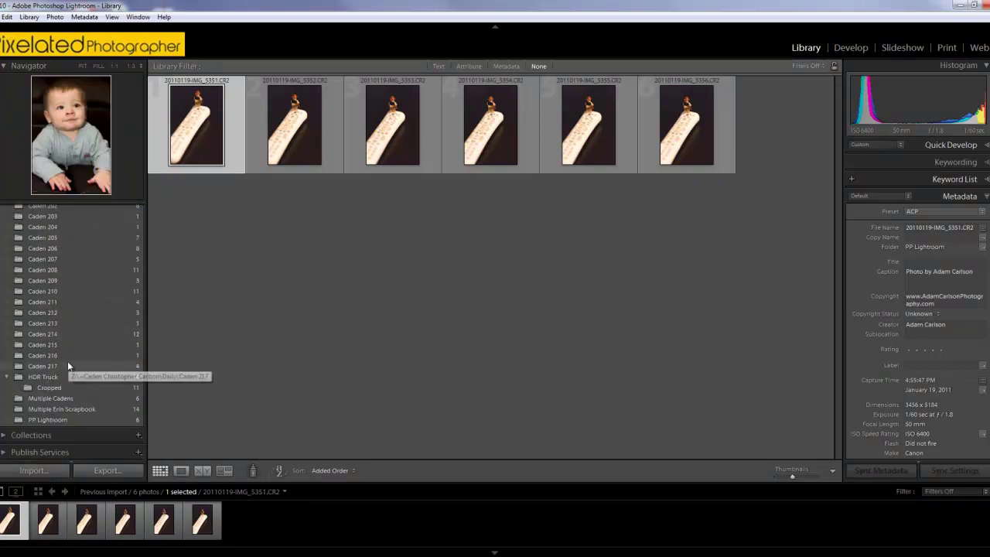
scroll(67, 371, down, 1)
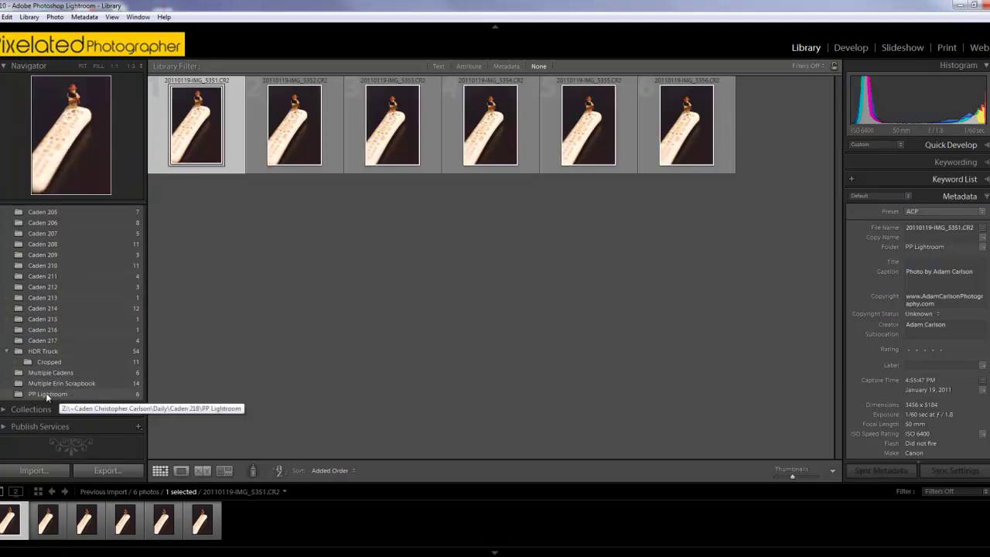
Step: Show the photos in the PP Lightroom folder, compare with folder 215, and return to PP Lightroom
click(37, 393)
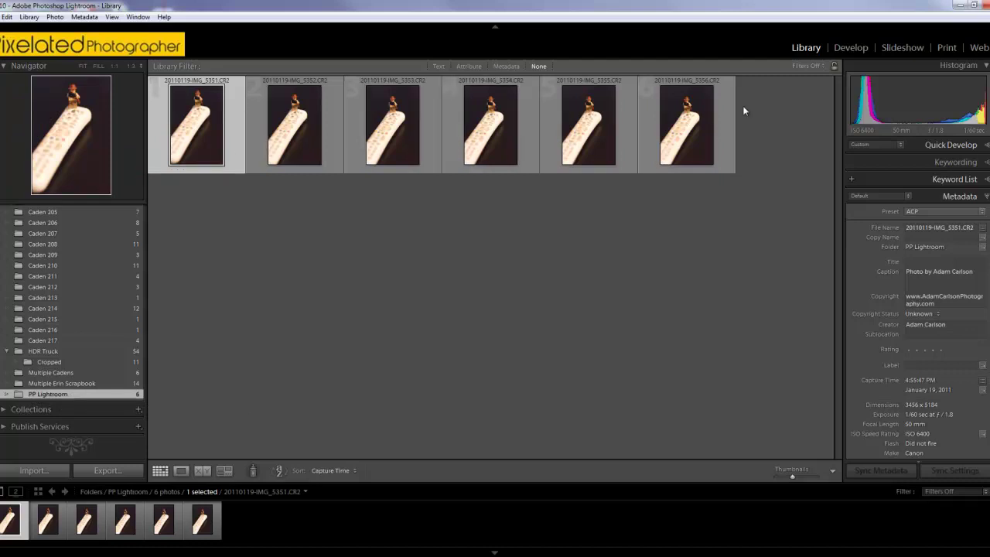
click(51, 319)
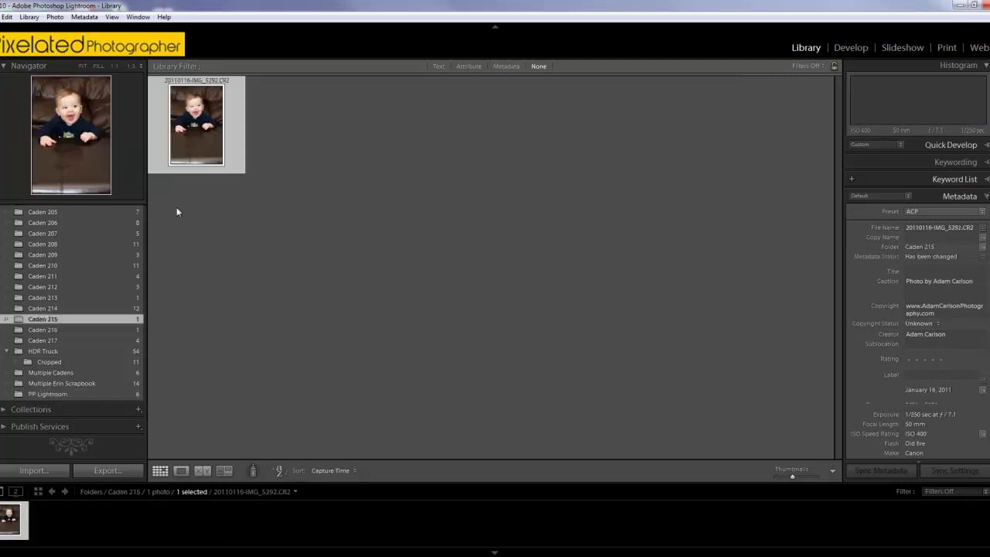
click(52, 394)
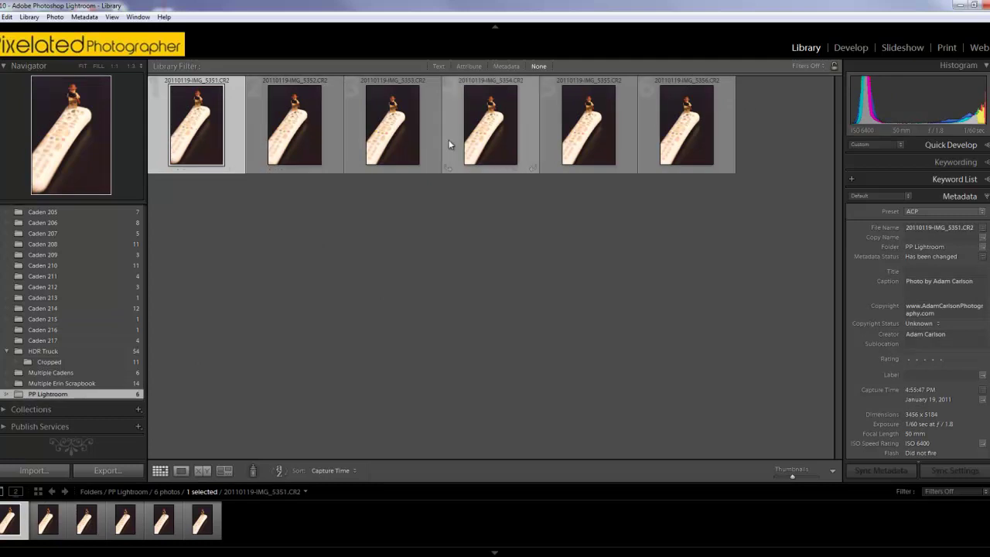
Step: Expand the Keywording section and deselect all photos in the PP Lightroom folder
click(986, 179)
click(986, 180)
click(966, 162)
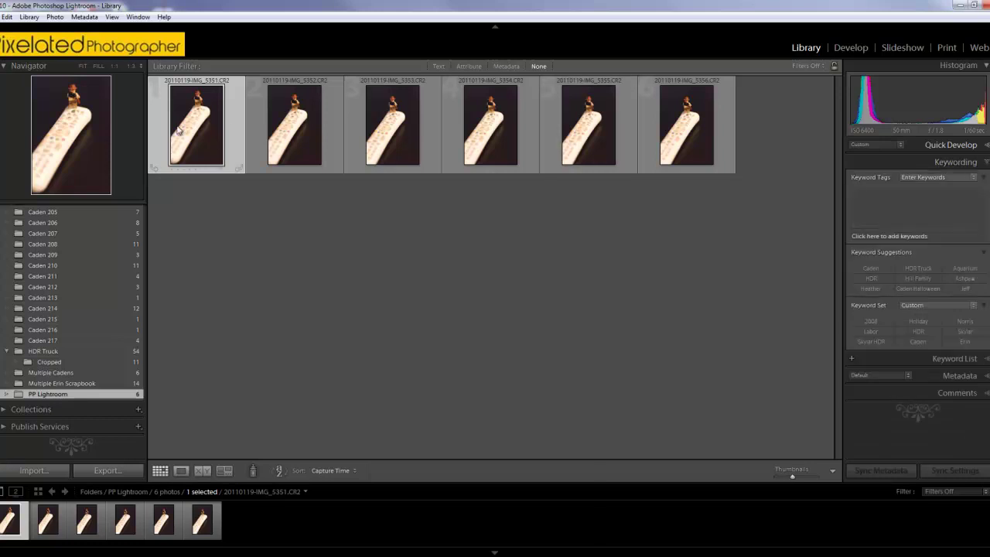
click(445, 358)
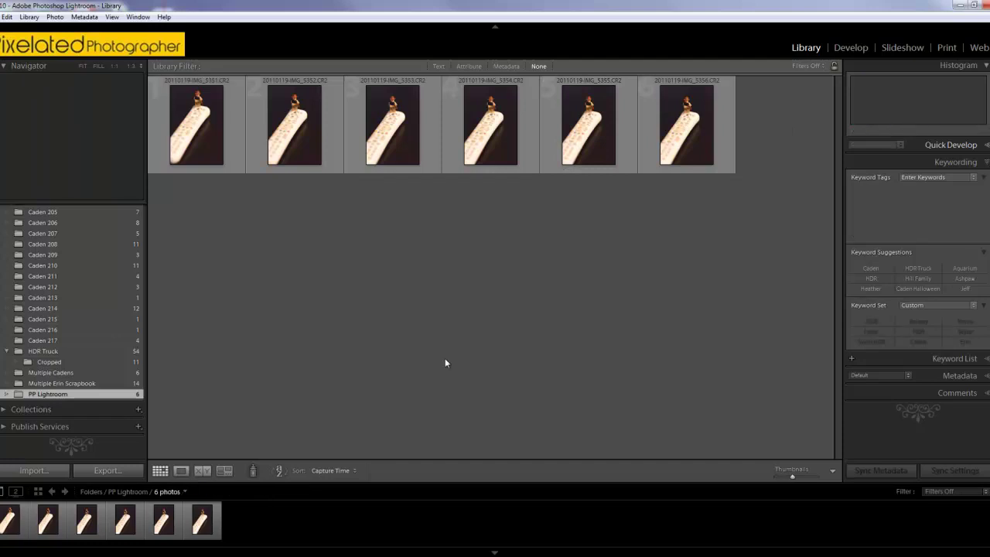